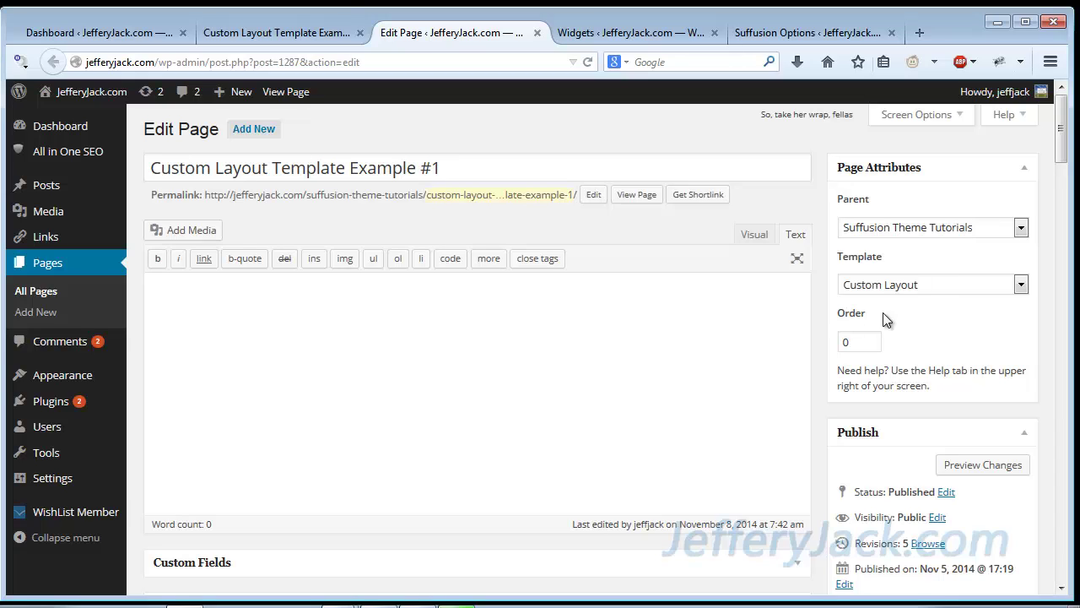
- Go from Suffusion Options to the Widgets page and scroll down to Custom Layout Widget Areas 1–3
{"action": "mouse_move", "coordinate": [72, 381]}
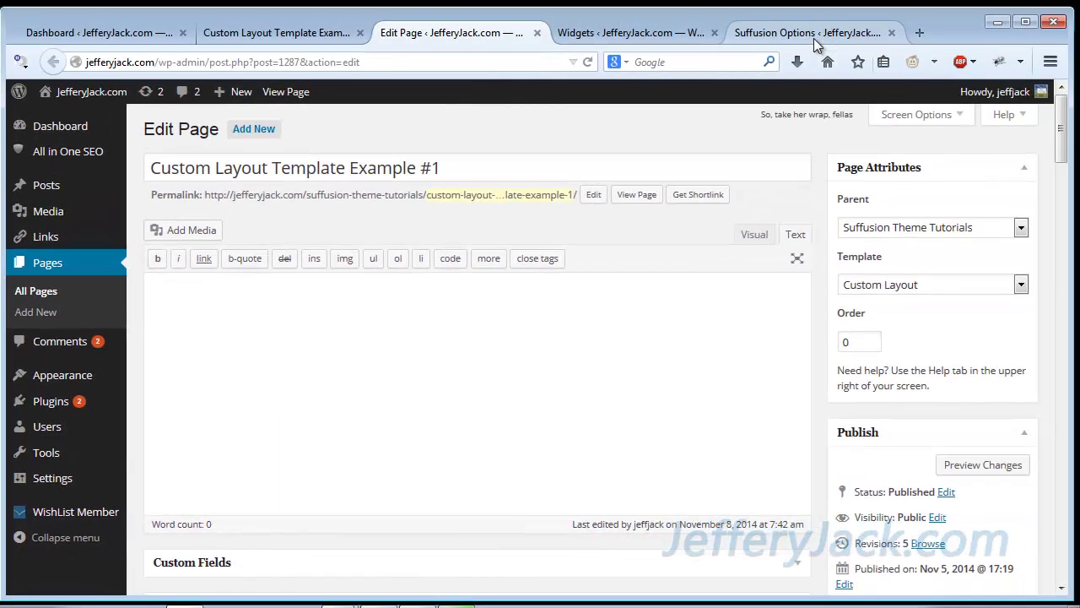
{"action": "left_click", "coordinate": [849, 12]}
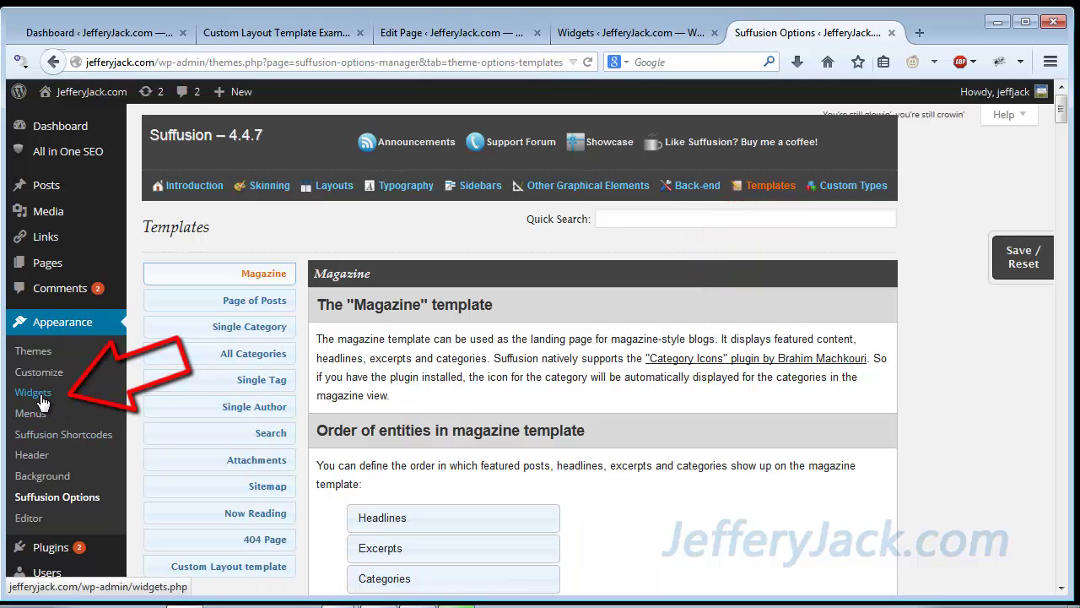
{"action": "left_click", "coordinate": [650, 25]}
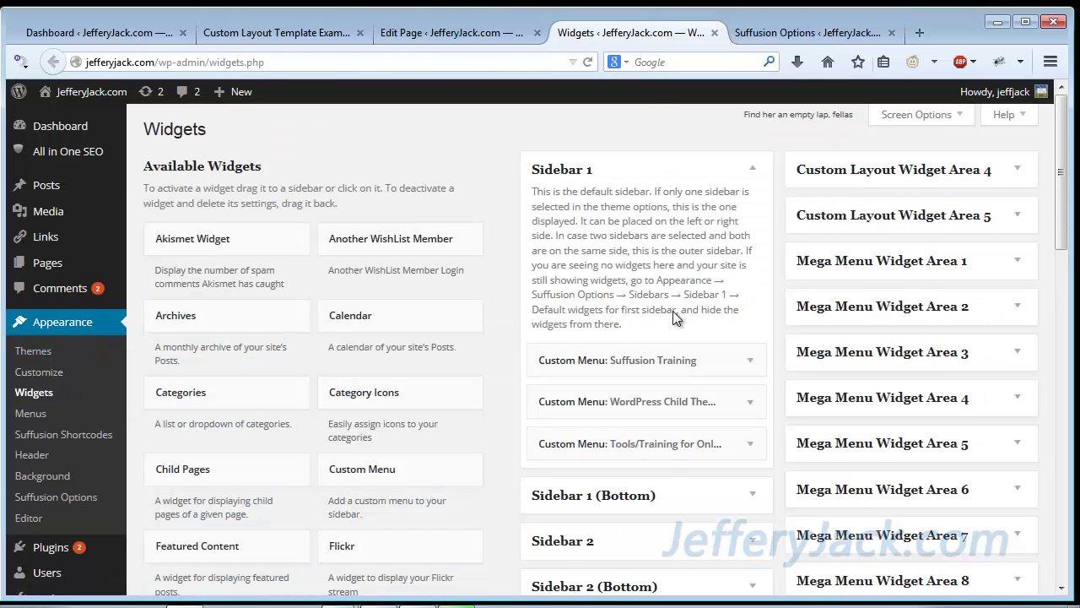
{"action": "scroll", "coordinate": [673, 310], "scroll_direction": "down", "scroll_amount": 10}
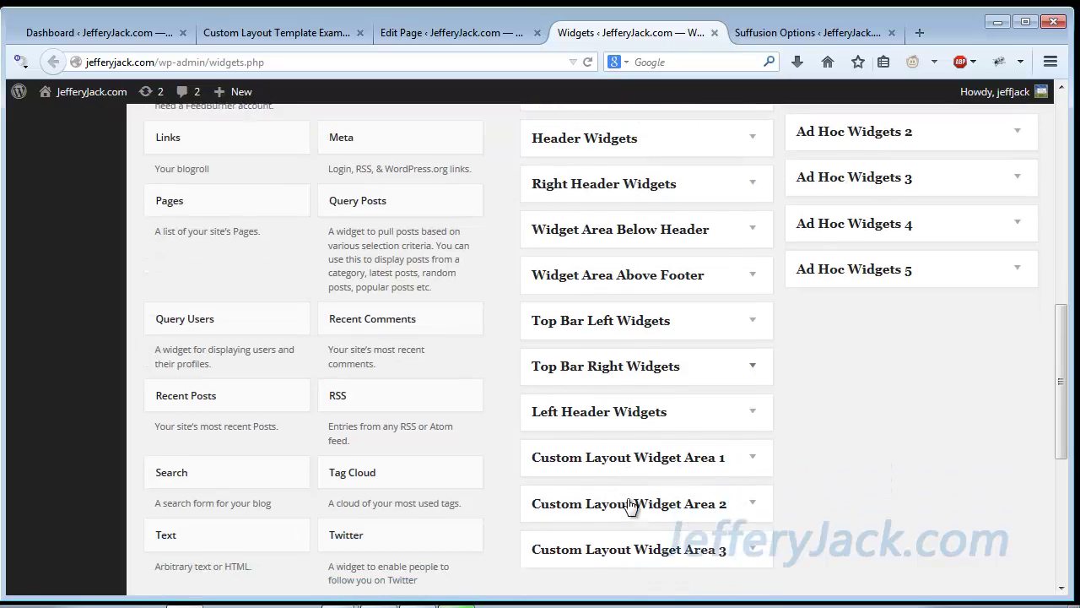
{"action": "scroll", "coordinate": [630, 505], "scroll_direction": "down", "scroll_amount": 3}
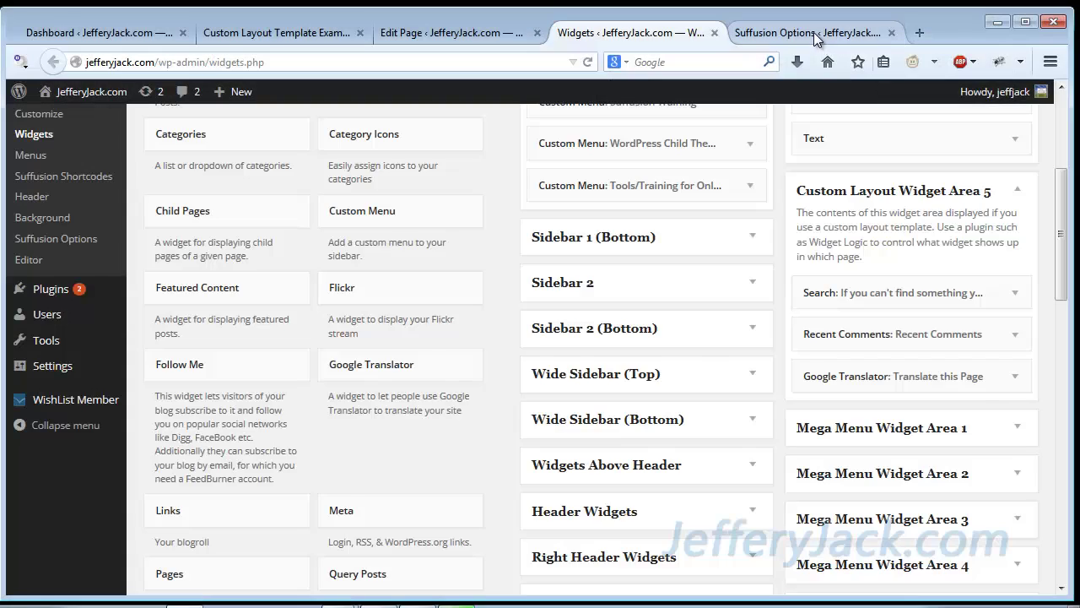
- Review the Custom Layout template's Widget Area 1 settings in Suffusion Options, then return to Widgets
{"action": "left_click", "coordinate": [810, 33]}
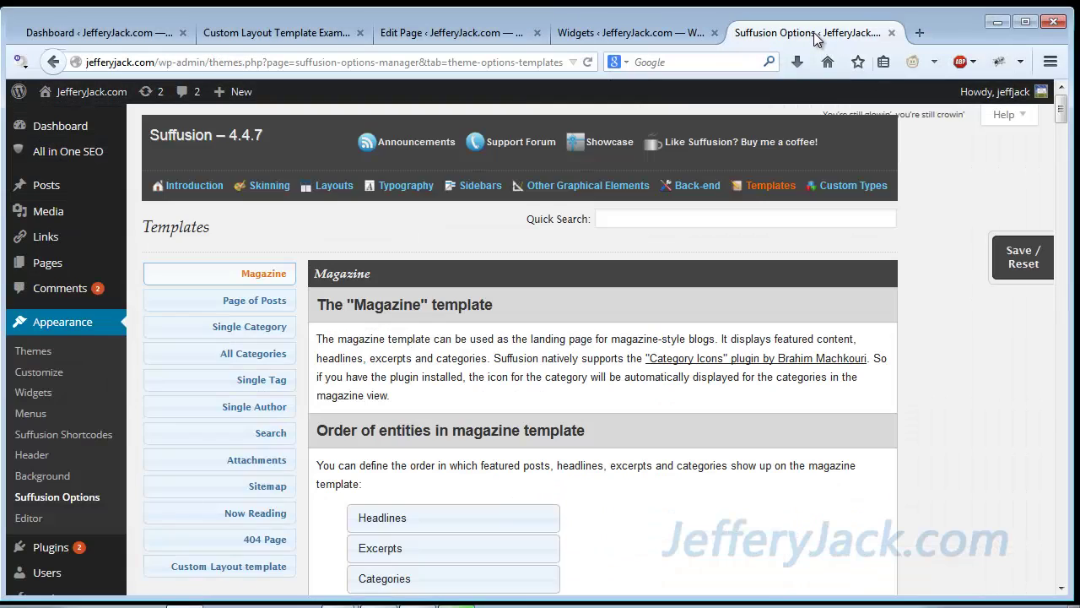
{"action": "scroll", "coordinate": [518, 381], "scroll_direction": "down", "scroll_amount": 4}
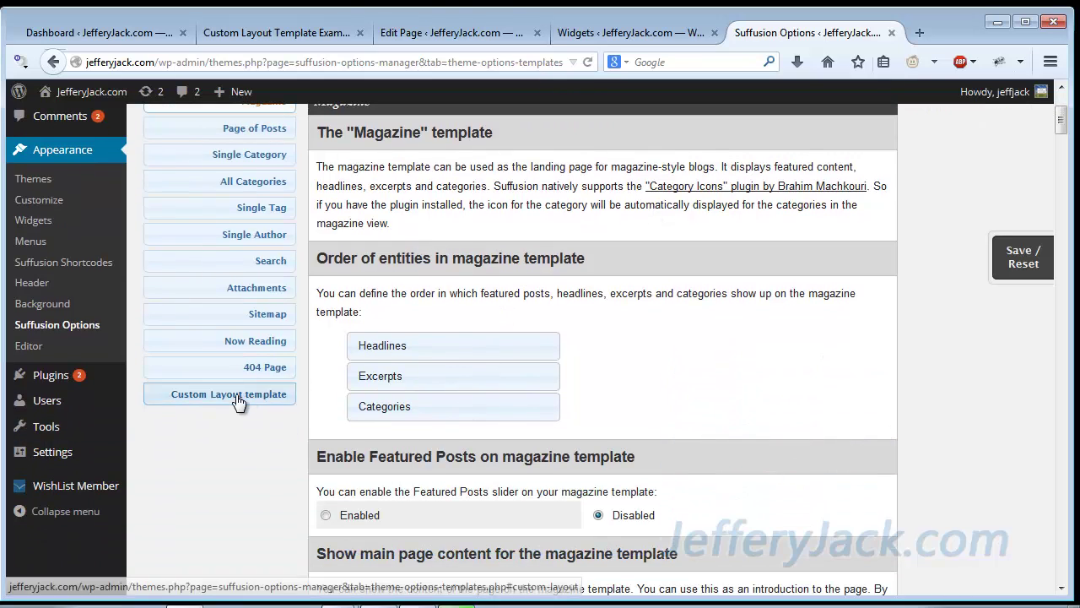
{"action": "left_click", "coordinate": [239, 397]}
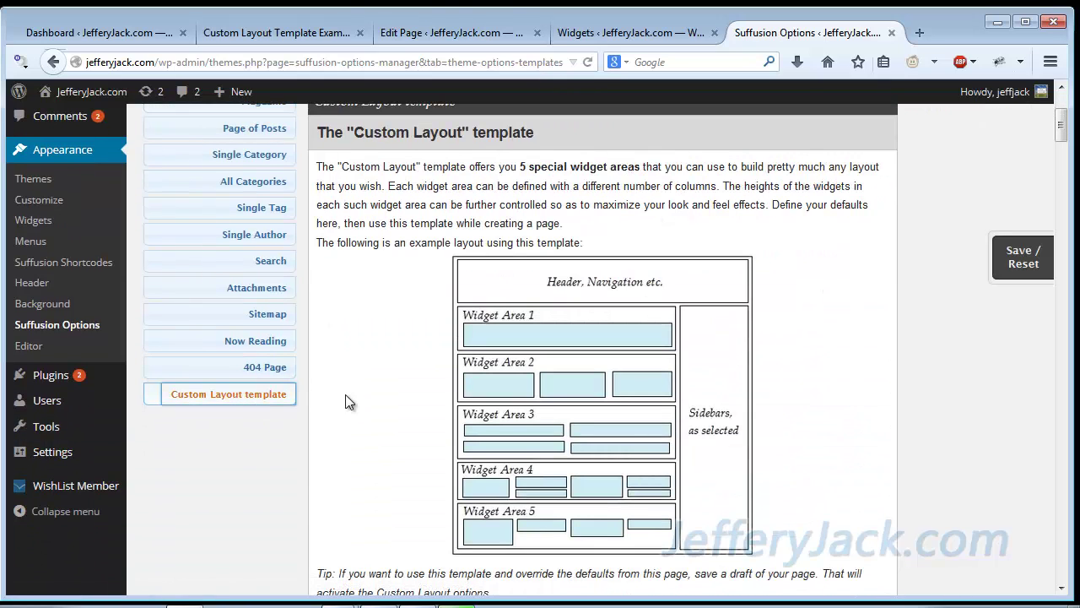
{"action": "scroll", "coordinate": [345, 394], "scroll_direction": "down", "scroll_amount": 5}
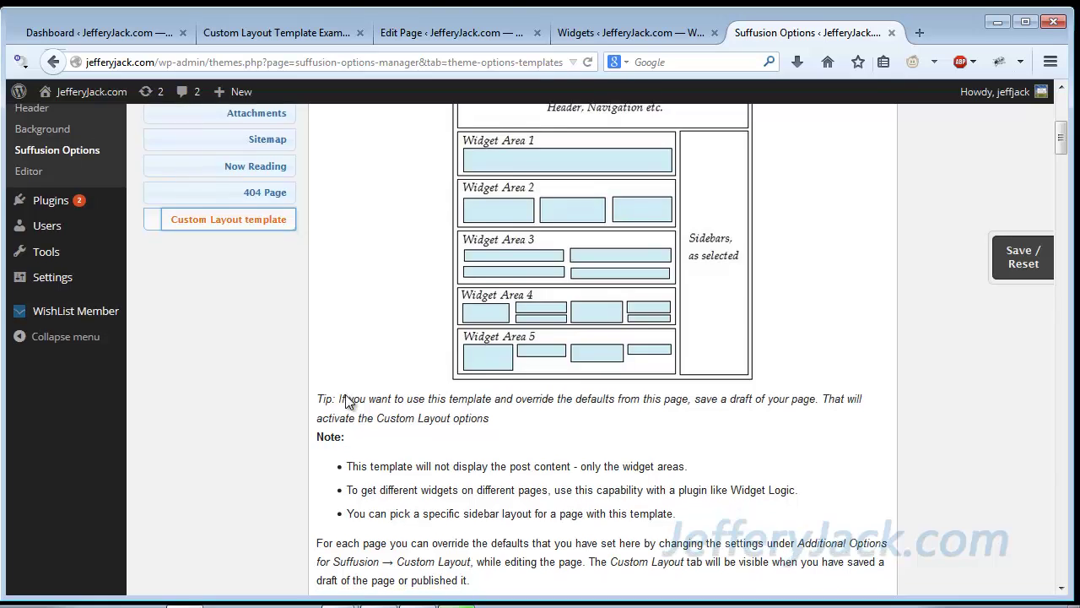
{"action": "scroll", "coordinate": [345, 395], "scroll_direction": "down", "scroll_amount": 3}
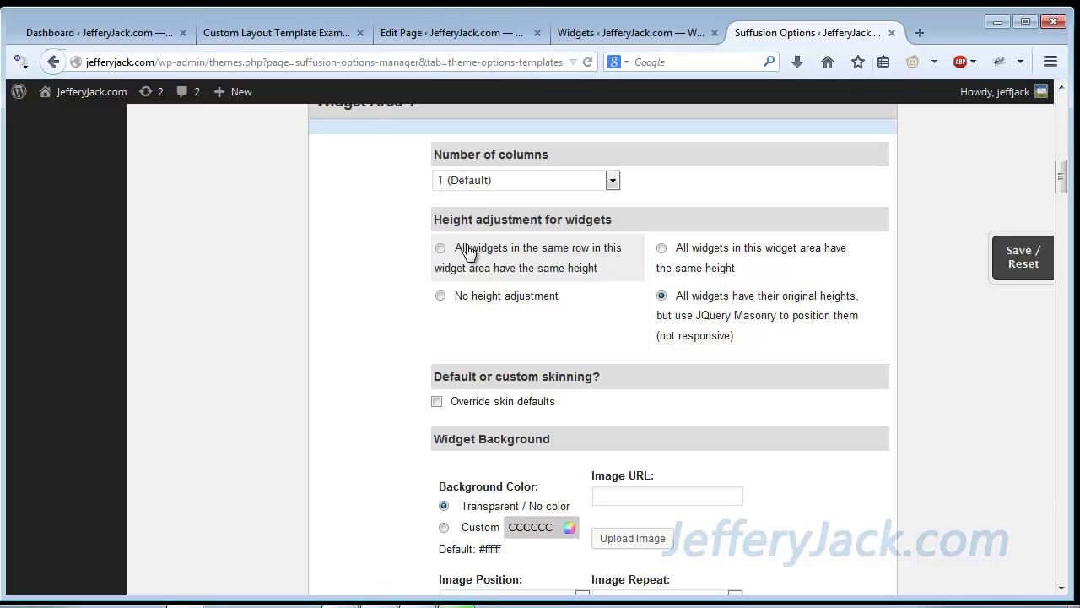
{"action": "left_click", "coordinate": [627, 34]}
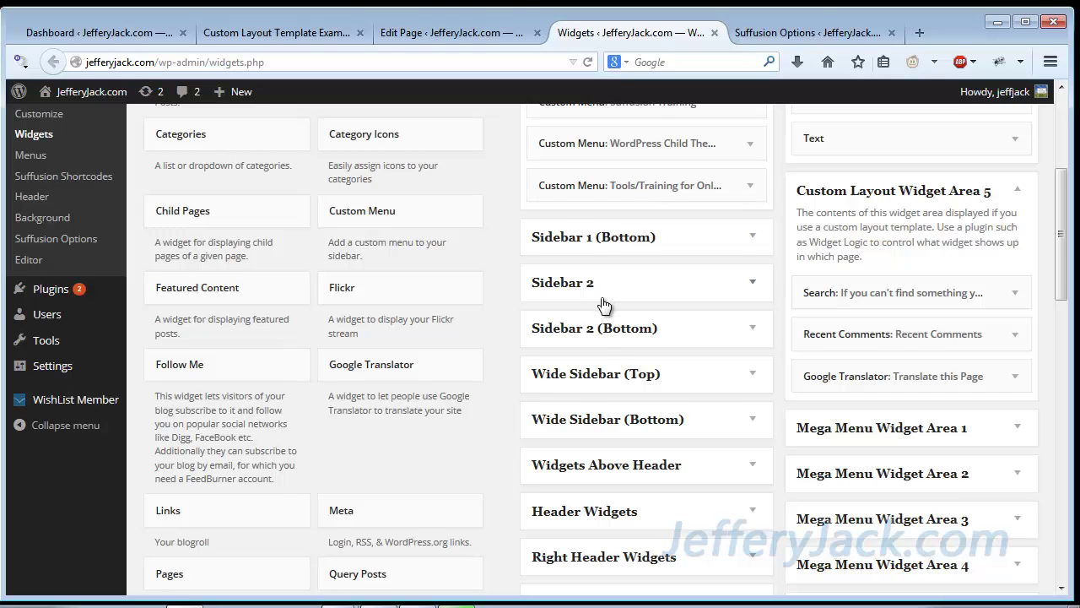
- Expand the Query Posts: Headlines widget in Custom Layout Widget Area 1 to show its settings
{"action": "scroll", "coordinate": [604, 305], "scroll_direction": "down", "scroll_amount": 10}
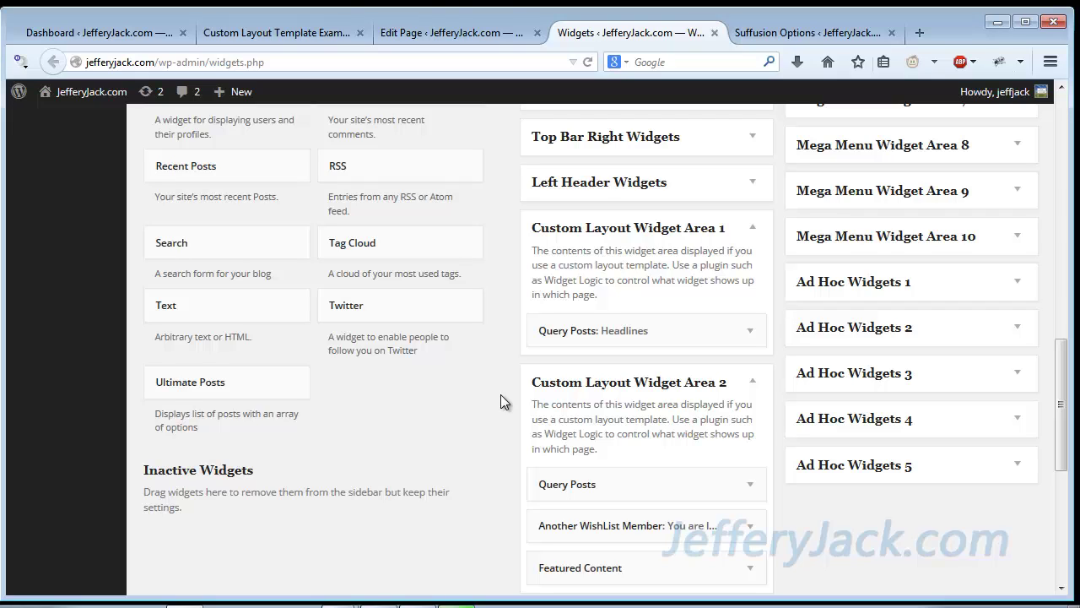
{"action": "scroll", "coordinate": [498, 388], "scroll_direction": "up", "scroll_amount": 1}
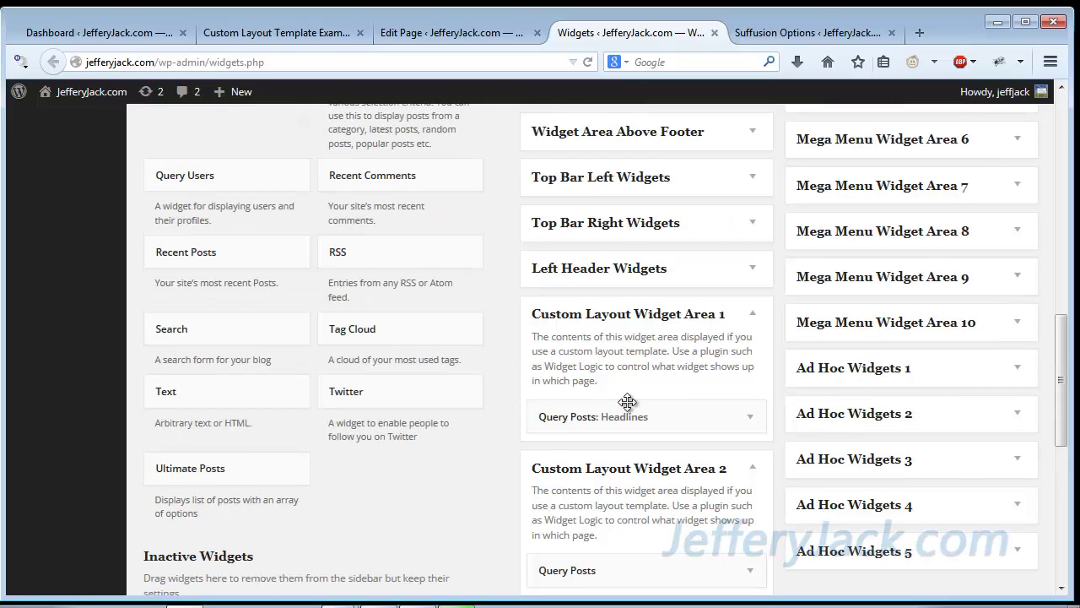
{"action": "left_click", "coordinate": [751, 423]}
- Scroll through the Headlines widget form showing 2 posts from any category
{"action": "scroll", "coordinate": [751, 424], "scroll_direction": "down", "scroll_amount": 2}
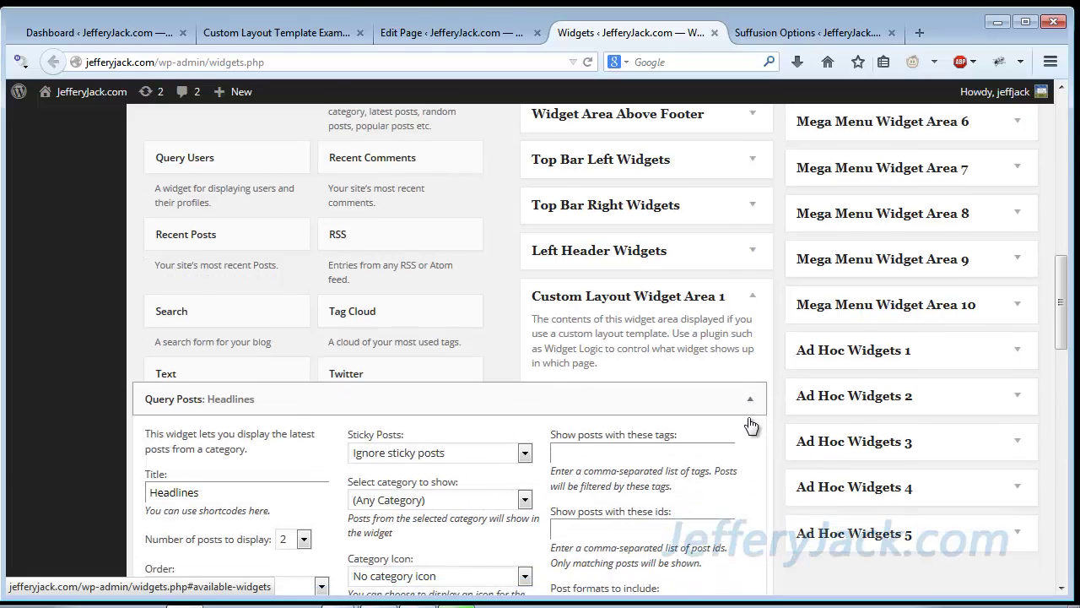
{"action": "scroll", "coordinate": [751, 424], "scroll_direction": "down", "scroll_amount": 1}
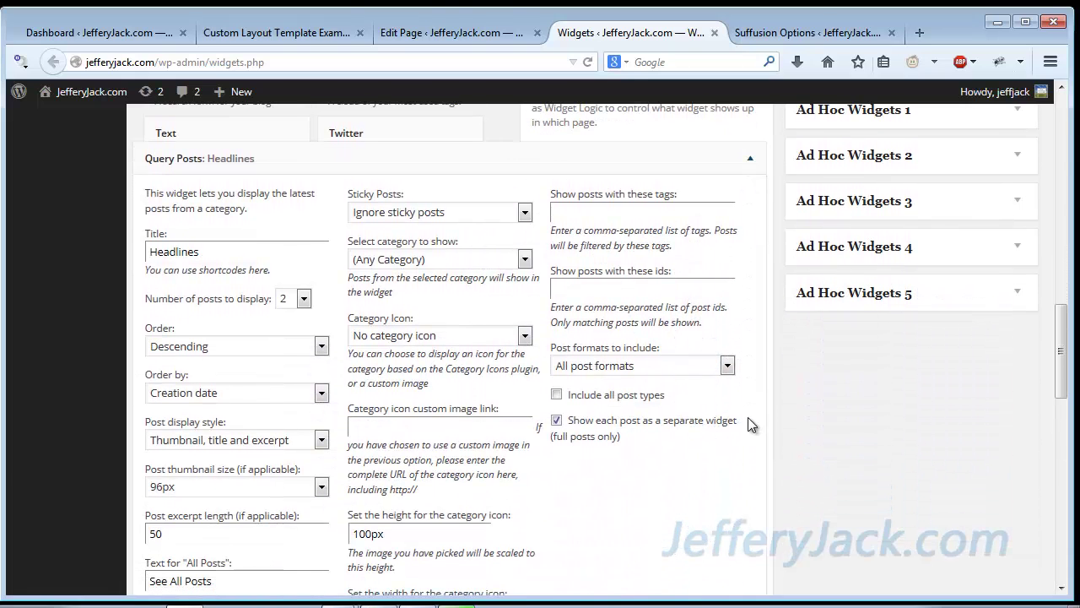
{"action": "scroll", "coordinate": [750, 425], "scroll_direction": "down", "scroll_amount": 1}
{"action": "scroll", "coordinate": [748, 417], "scroll_direction": "up", "scroll_amount": 1}
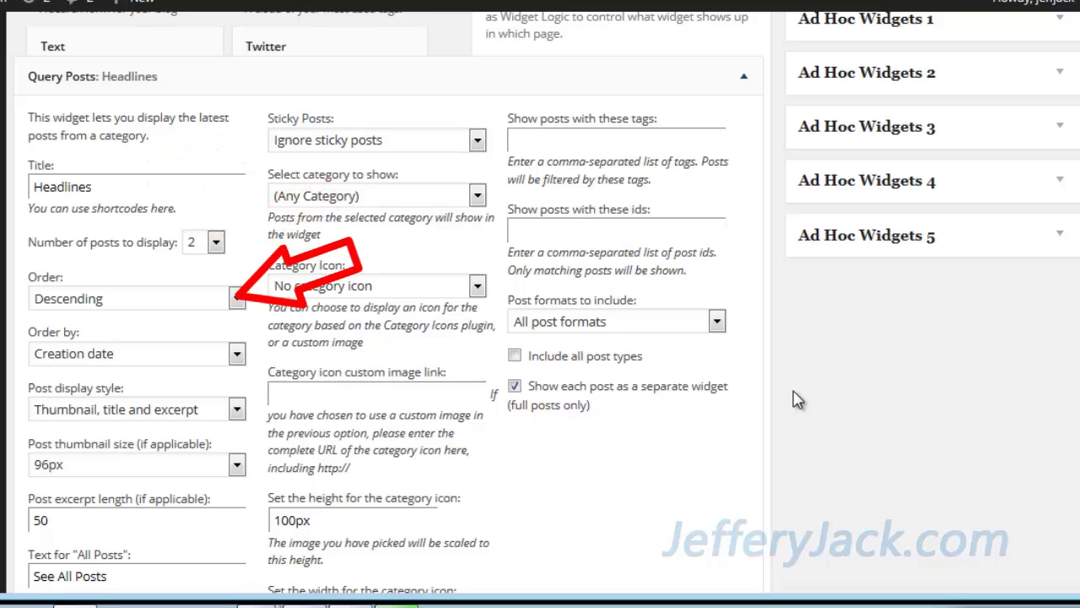
{"action": "scroll", "coordinate": [797, 400], "scroll_direction": "down", "scroll_amount": 2}
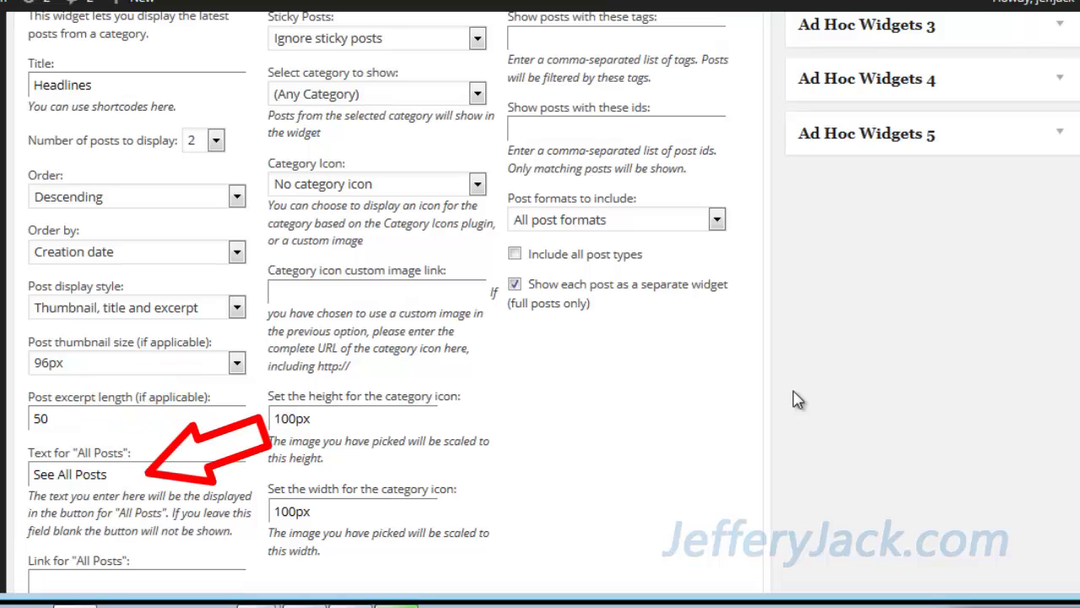
{"action": "scroll", "coordinate": [794, 399], "scroll_direction": "up", "scroll_amount": 2}
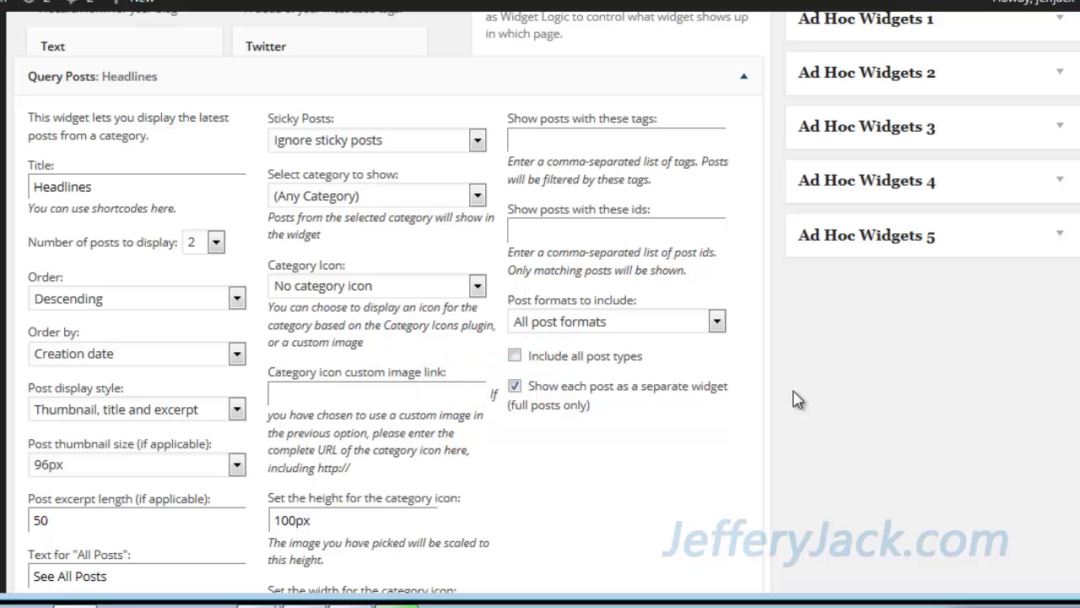
{"action": "scroll", "coordinate": [798, 400], "scroll_direction": "down", "scroll_amount": 2}
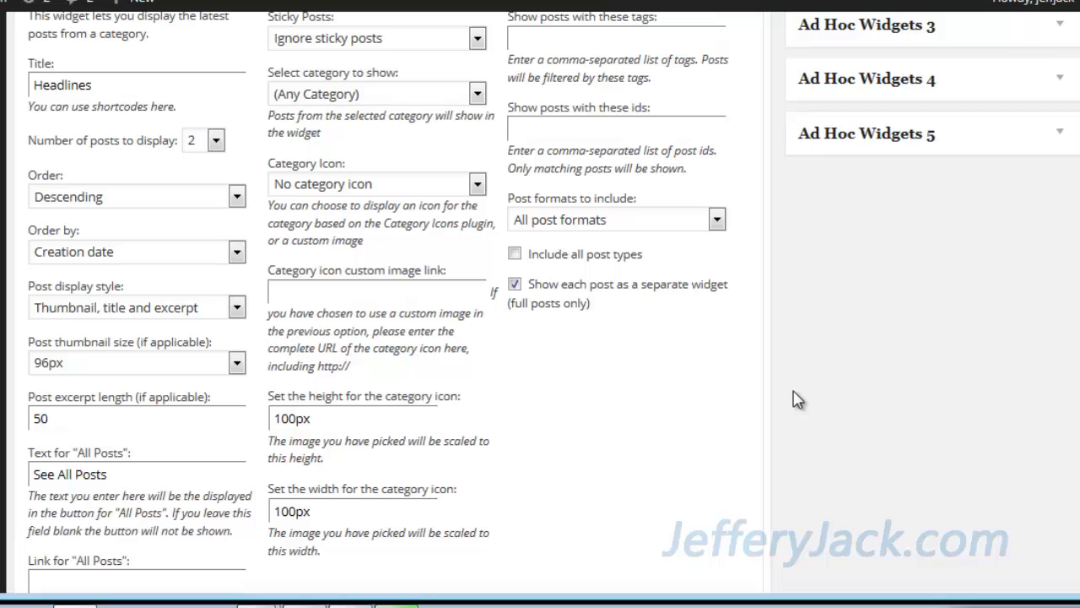
{"action": "scroll", "coordinate": [797, 400], "scroll_direction": "up", "scroll_amount": 2}
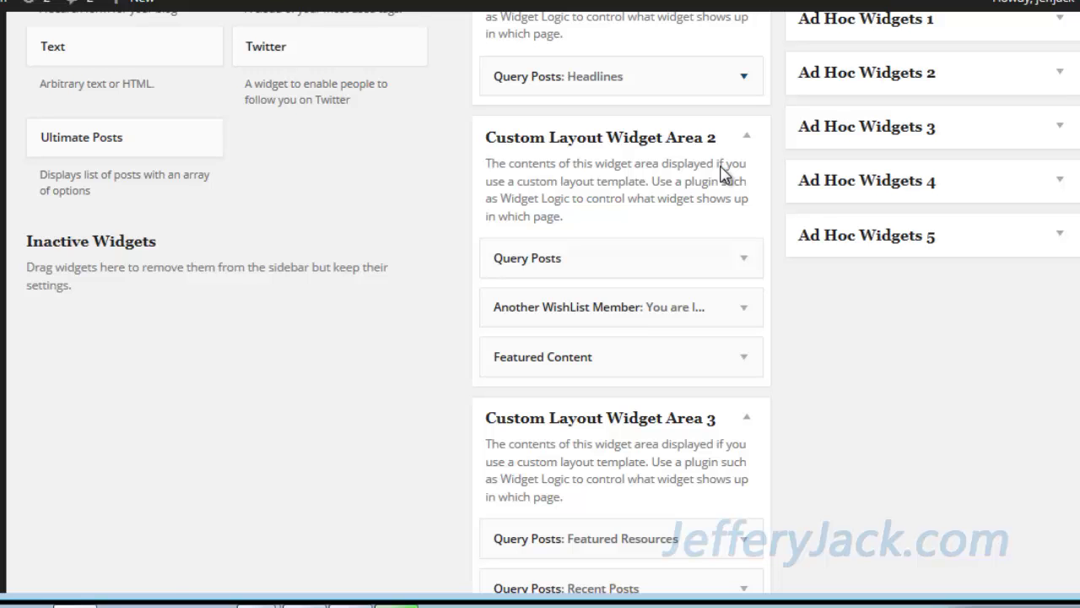
{"action": "left_click", "coordinate": [745, 259]}
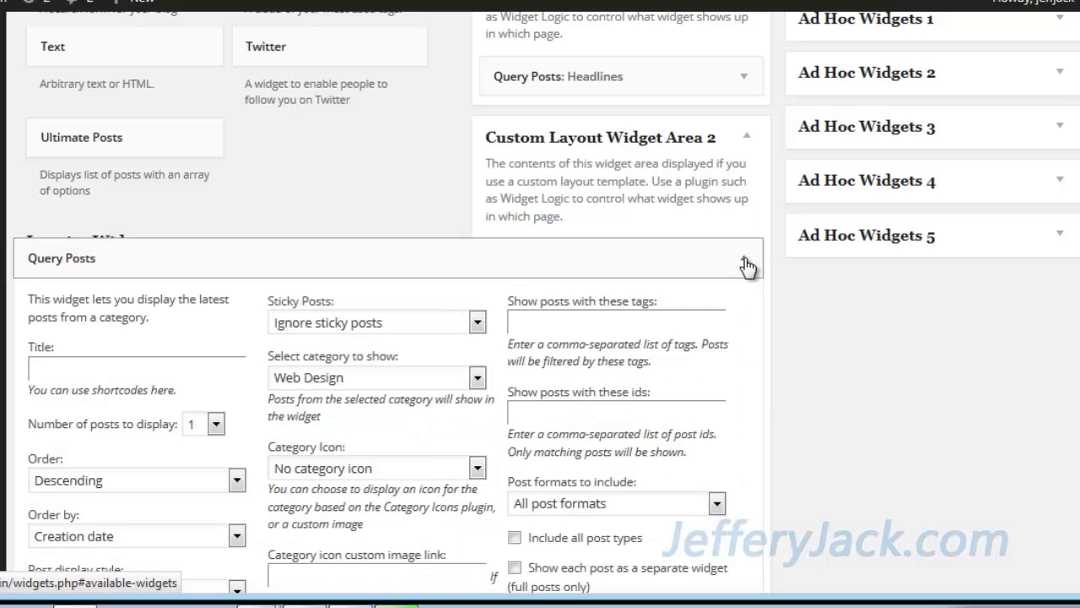
{"action": "scroll", "coordinate": [748, 266], "scroll_direction": "down", "scroll_amount": 3}
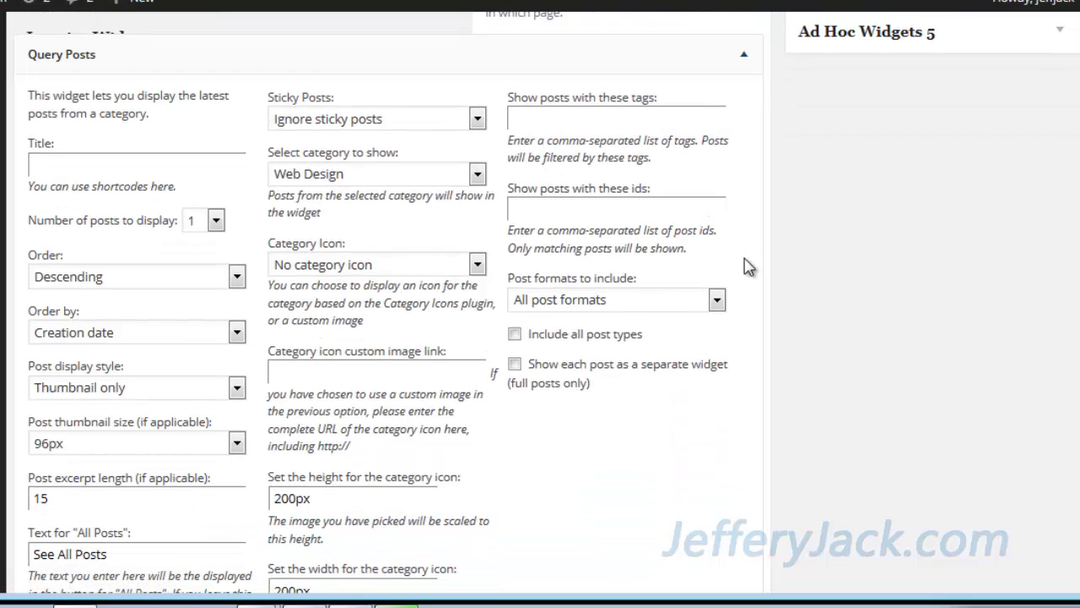
{"action": "scroll", "coordinate": [747, 266], "scroll_direction": "down", "scroll_amount": 2}
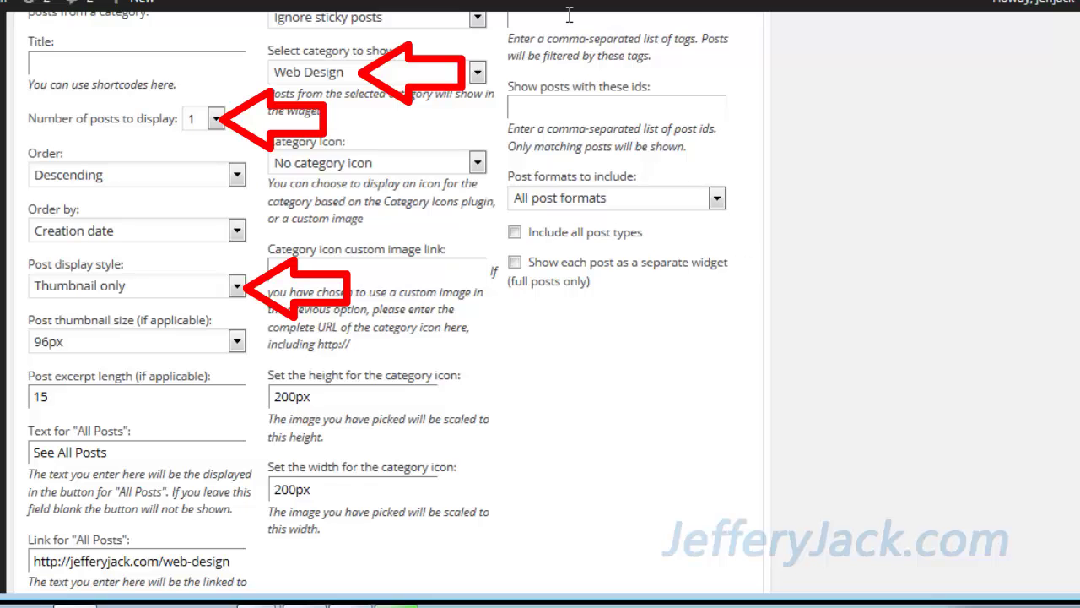
{"action": "scroll", "coordinate": [759, 164], "scroll_direction": "up", "scroll_amount": 3}
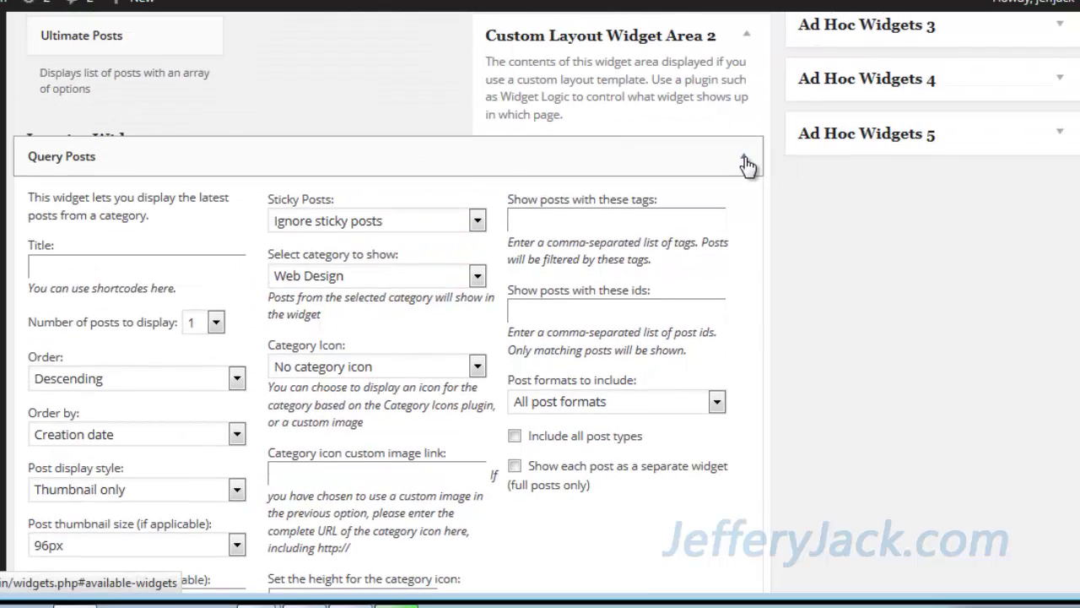
{"action": "left_click", "coordinate": [748, 163]}
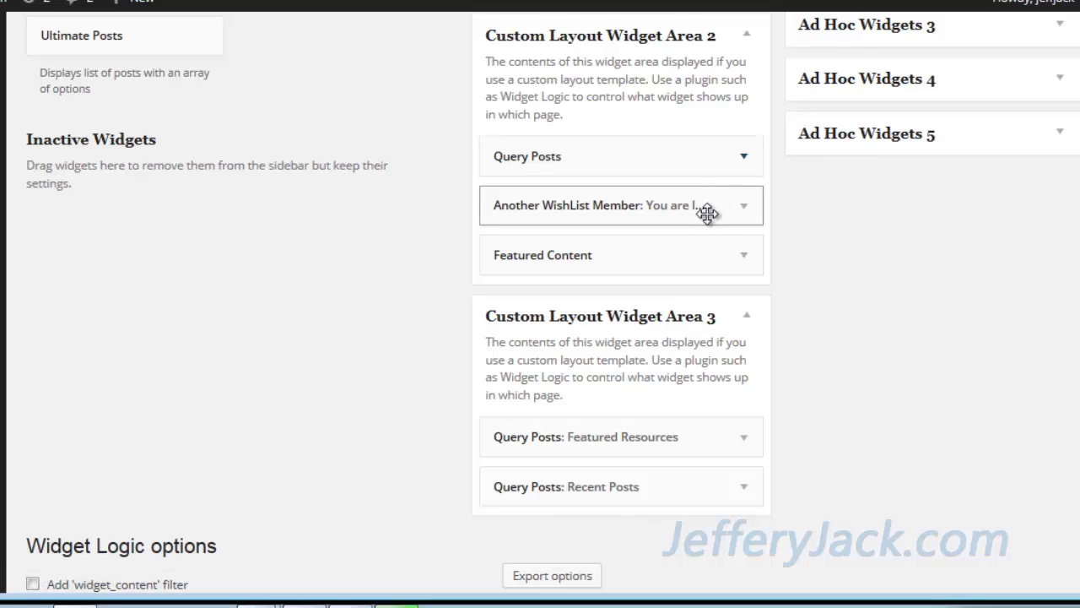
{"action": "left_click", "coordinate": [744, 262]}
{"action": "scroll", "coordinate": [744, 262], "scroll_direction": "down", "scroll_amount": 3}
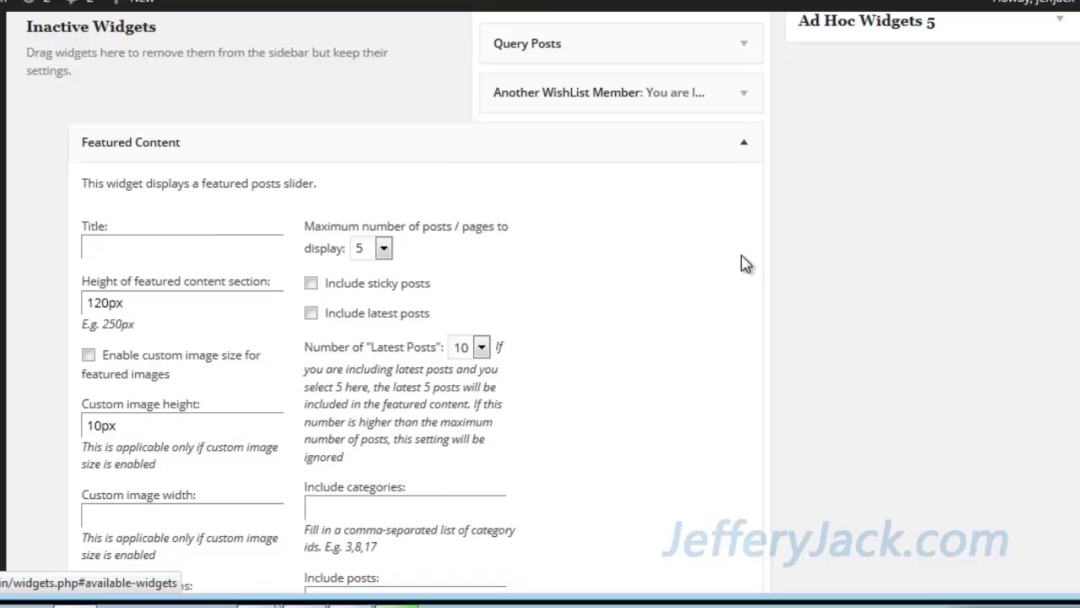
{"action": "scroll", "coordinate": [746, 263], "scroll_direction": "up", "scroll_amount": 2}
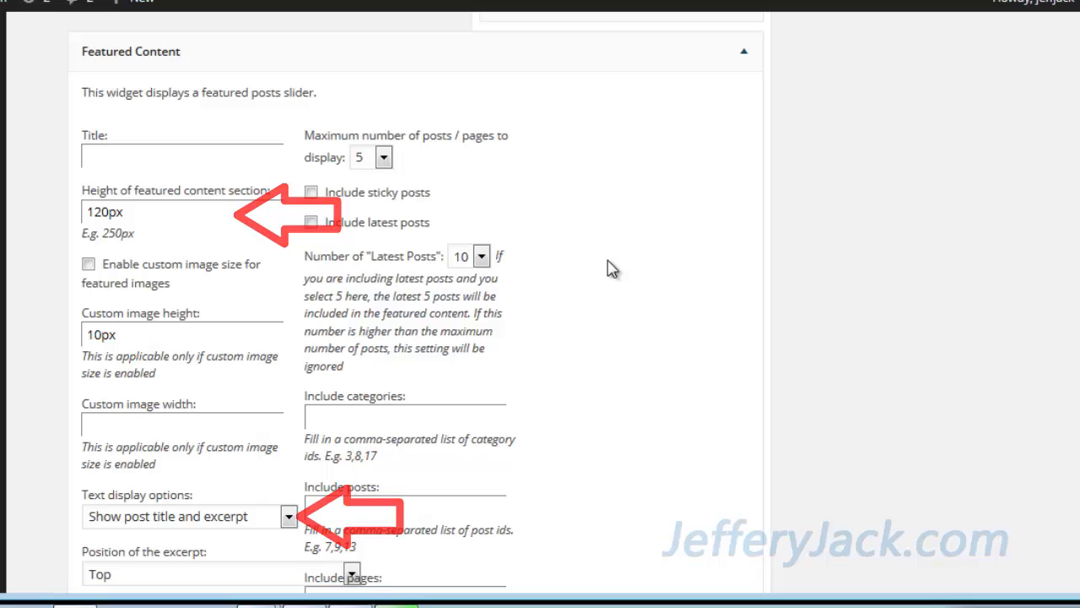
{"action": "scroll", "coordinate": [612, 269], "scroll_direction": "down", "scroll_amount": 1}
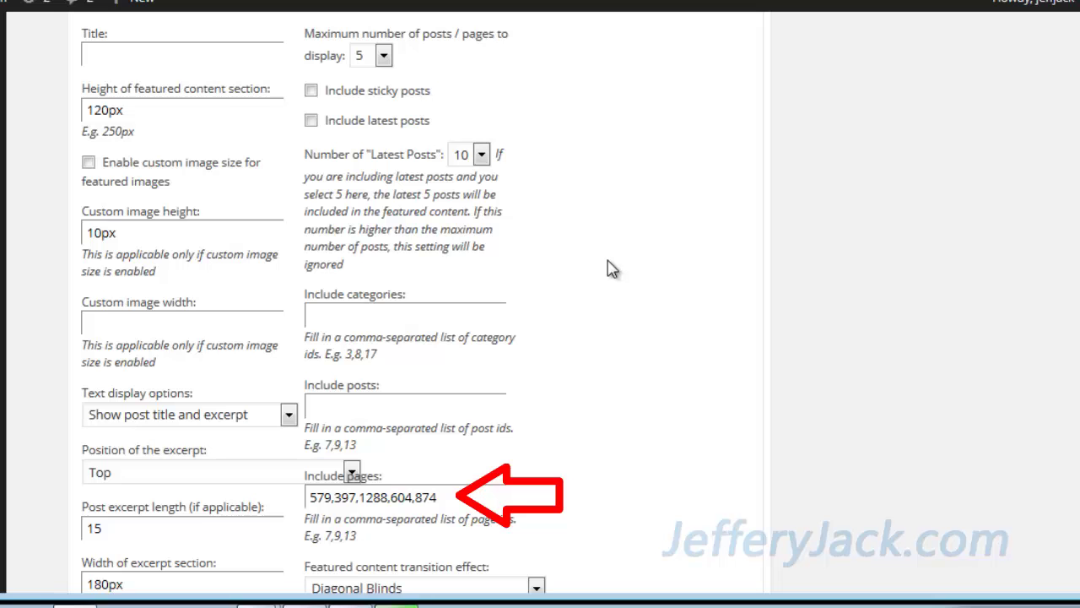
{"action": "scroll", "coordinate": [612, 269], "scroll_direction": "down", "scroll_amount": 2}
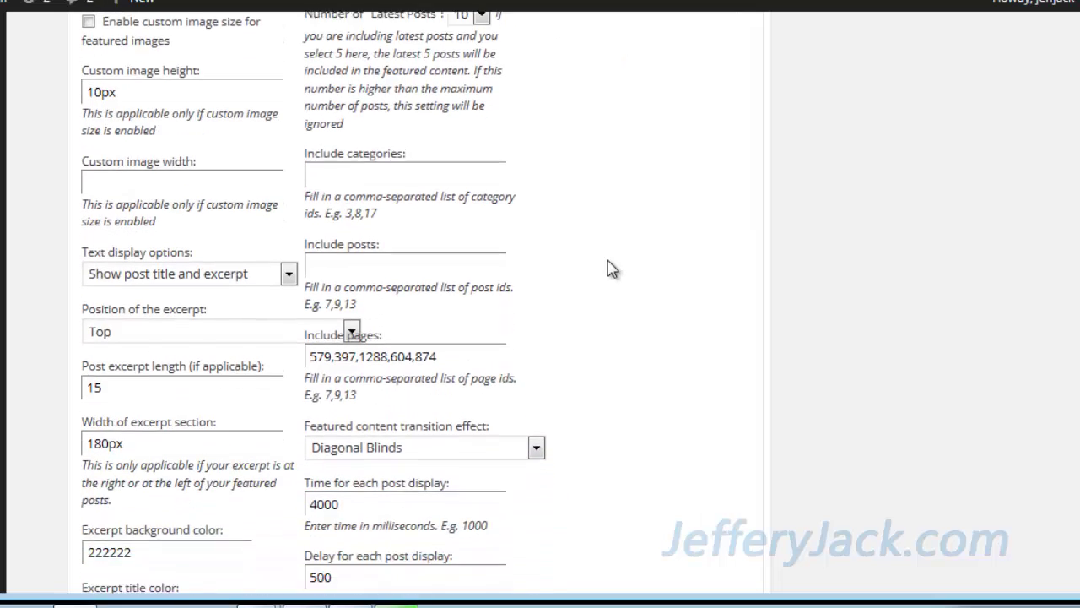
{"action": "scroll", "coordinate": [612, 269], "scroll_direction": "down", "scroll_amount": 1}
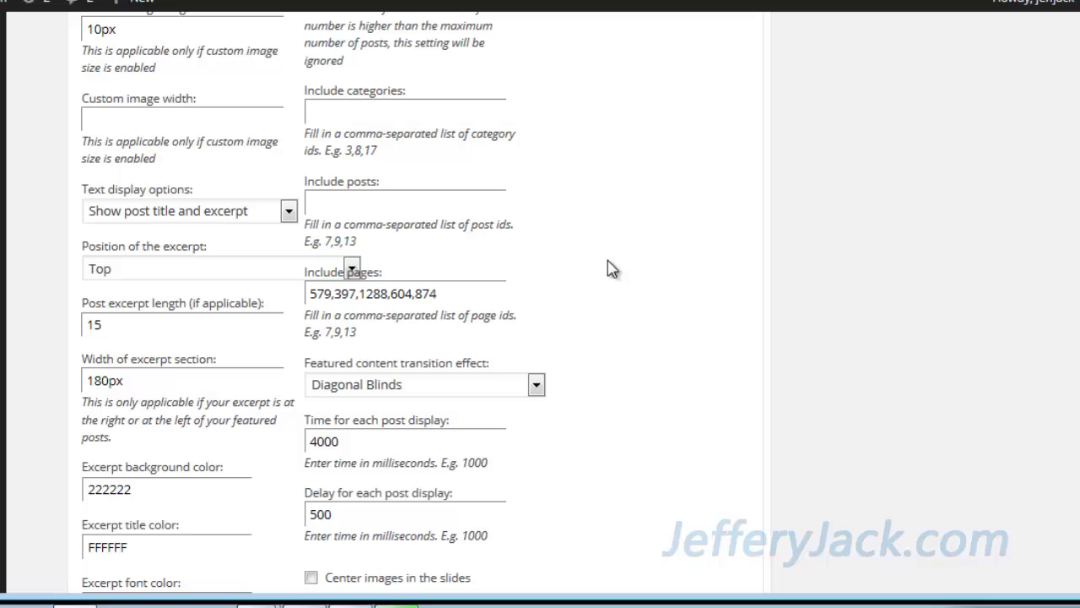
{"action": "scroll", "coordinate": [612, 268], "scroll_direction": "up", "scroll_amount": 8}
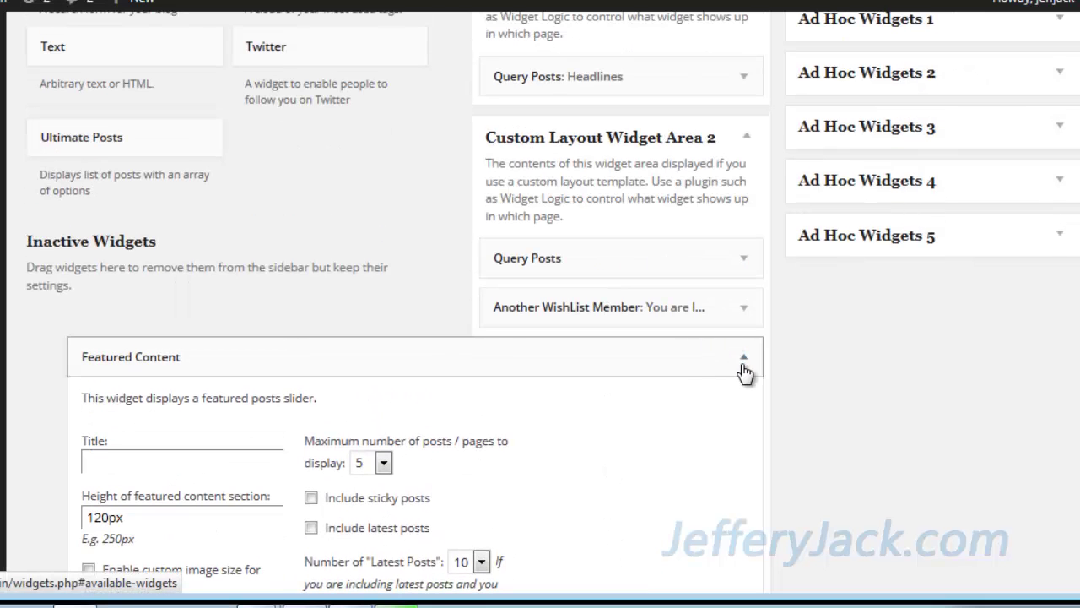
{"action": "left_click", "coordinate": [745, 357]}
{"action": "scroll", "coordinate": [1077, 417], "scroll_direction": "down", "scroll_amount": 1}
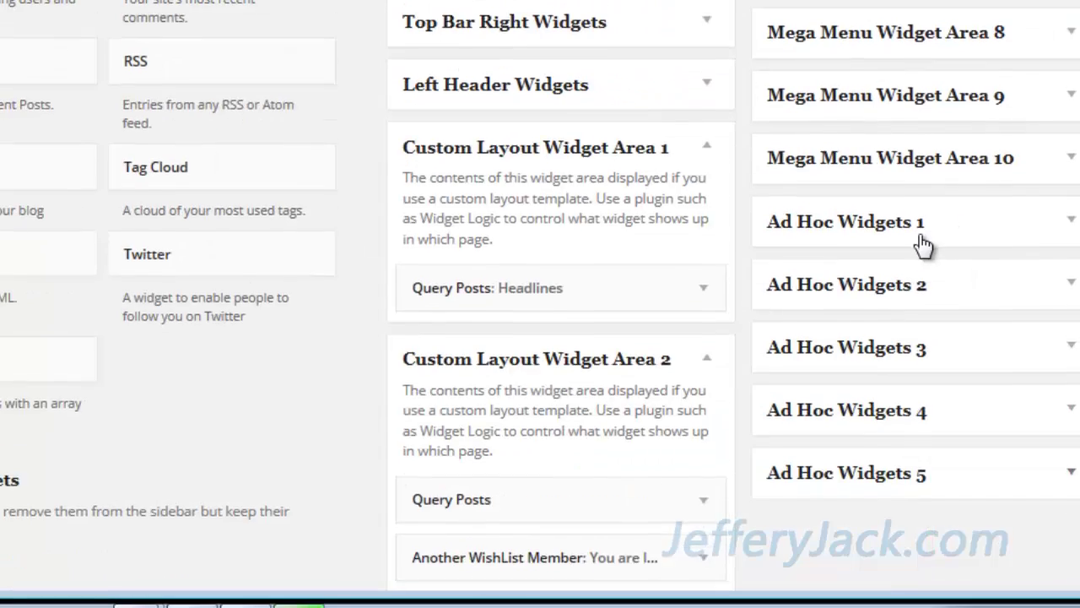
- Expand Area 4's first Text widget to show its 150×150 passive-income image-link HTML
{"action": "scroll", "coordinate": [929, 249], "scroll_direction": "up", "scroll_amount": 10}
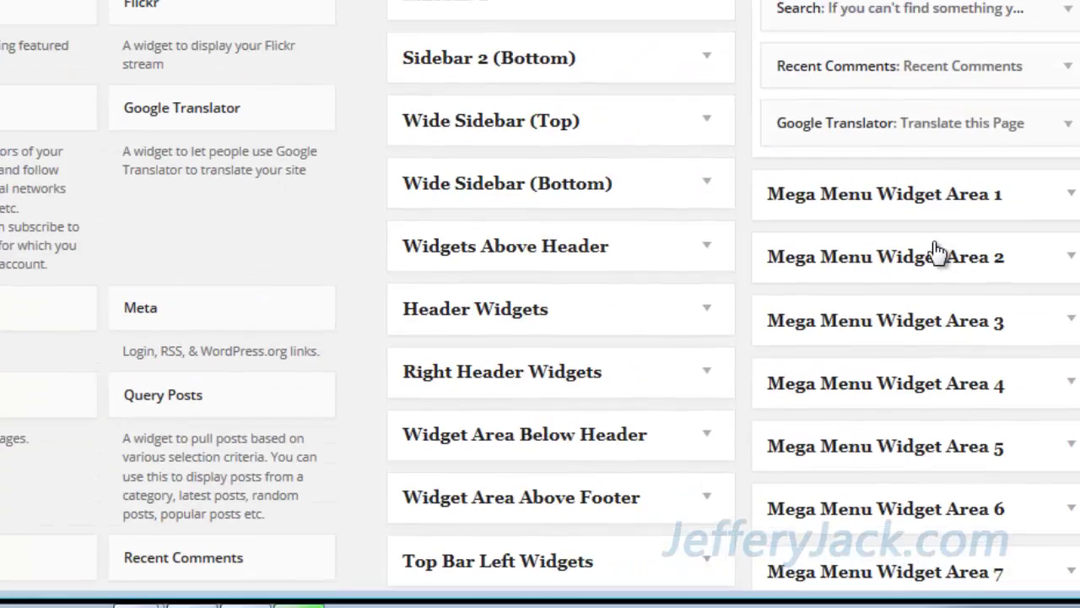
{"action": "scroll", "coordinate": [937, 249], "scroll_direction": "up", "scroll_amount": 6}
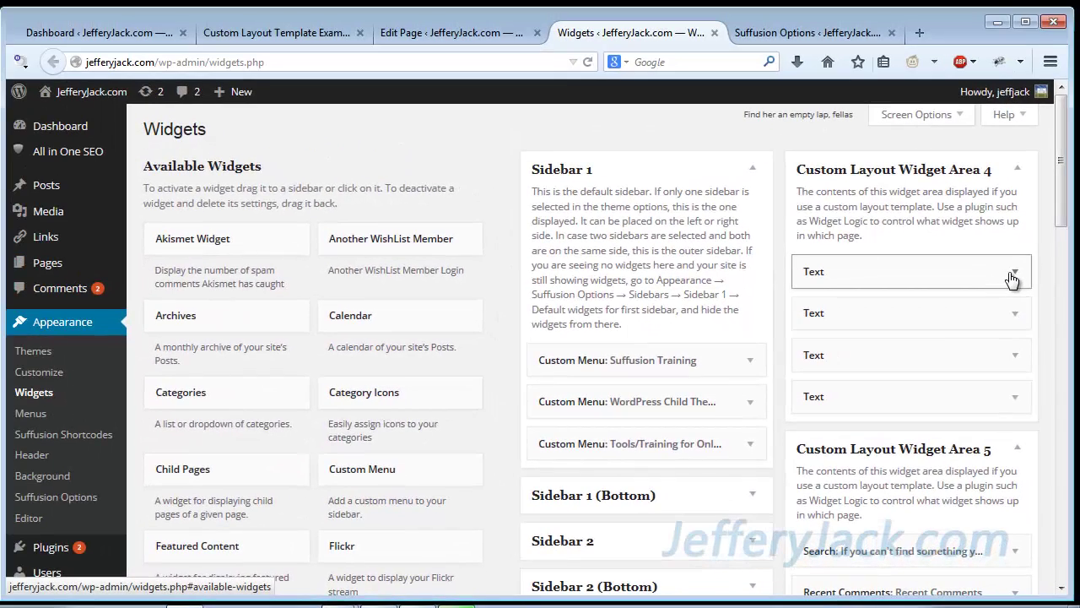
{"action": "left_click", "coordinate": [1013, 273]}
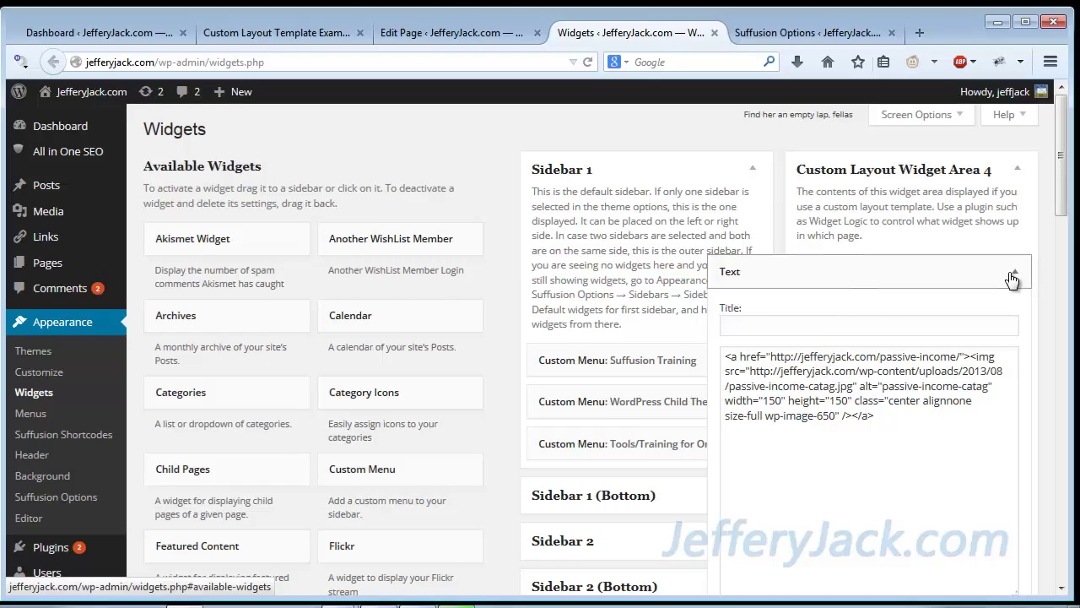
- Collapse the Area 4 Text widget, leaving its three Text widgets listed
{"action": "left_click", "coordinate": [1013, 281]}
{"action": "scroll", "coordinate": [1017, 287], "scroll_direction": "down", "scroll_amount": 4}
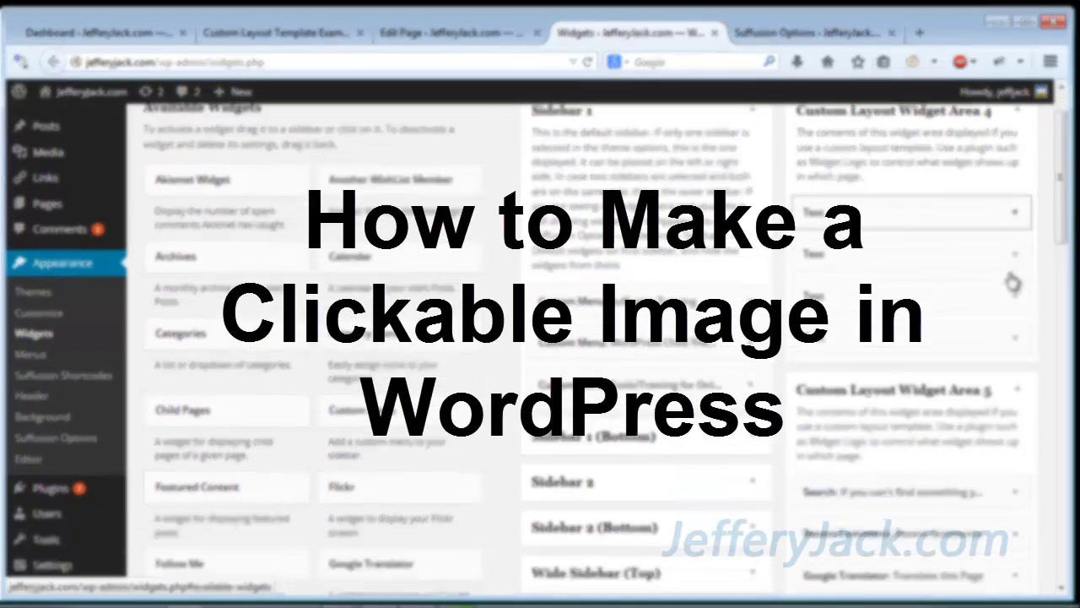